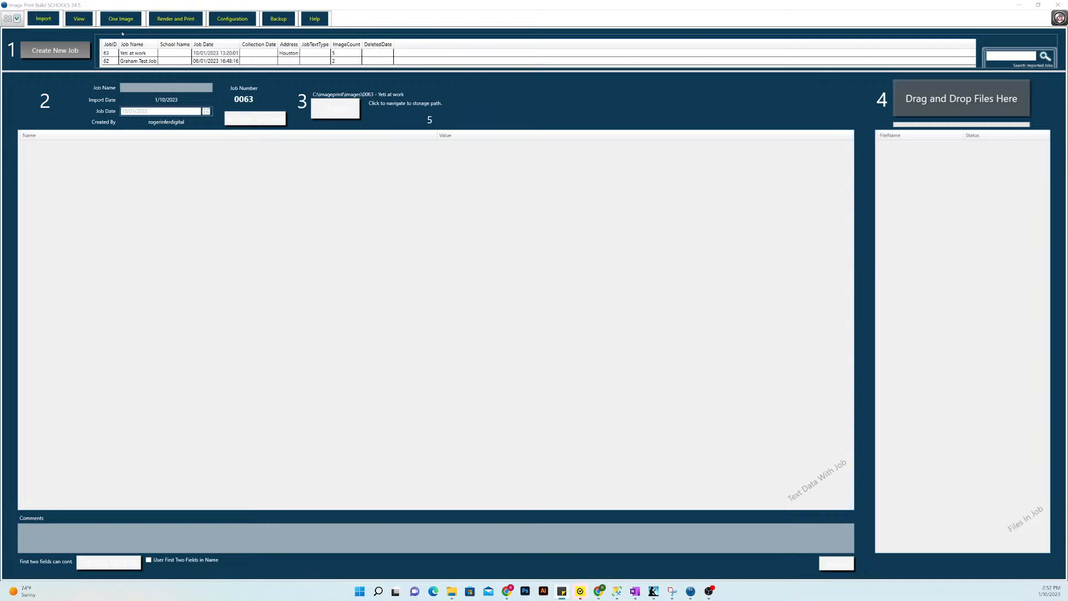
pyautogui.click(85, 23)
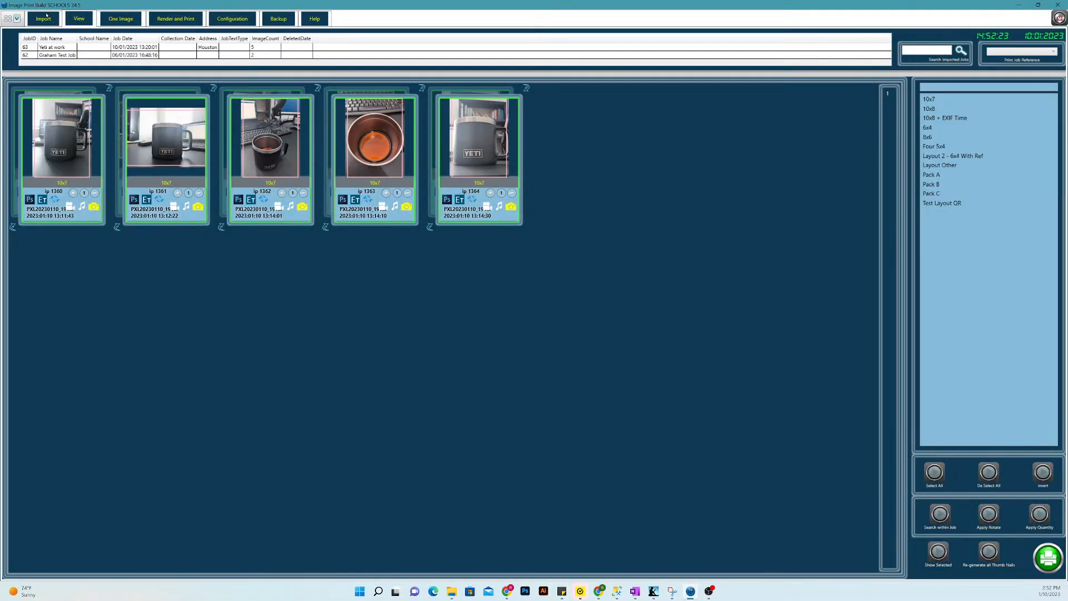
pyautogui.click(45, 18)
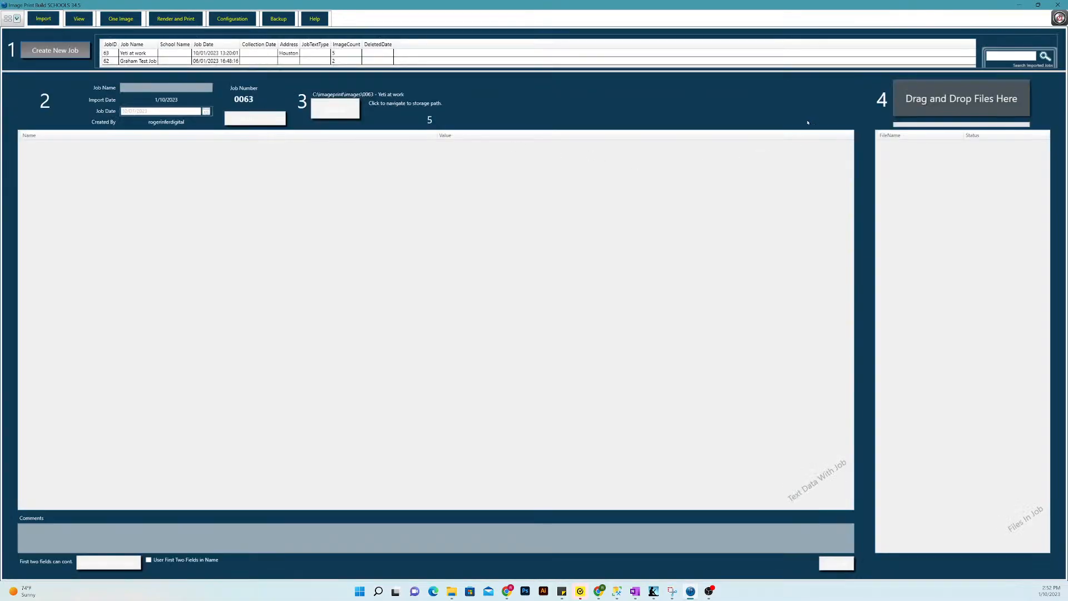
pyautogui.click(64, 52)
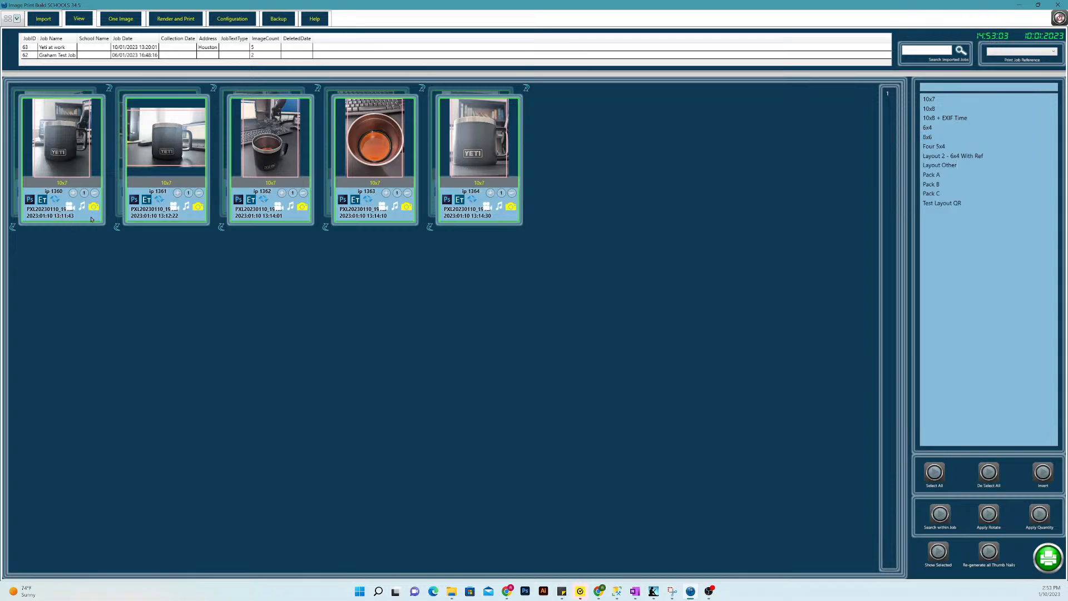
# - Deselect the job's five mug images one by one and reselect all of them
pyautogui.click(477, 184)
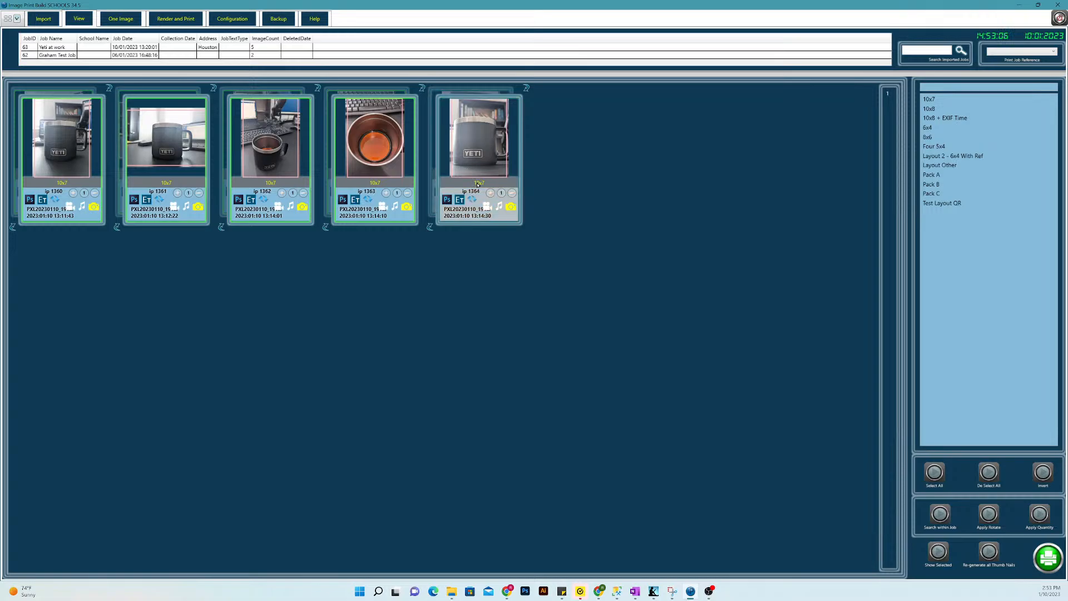
pyautogui.click(375, 182)
pyautogui.click(270, 182)
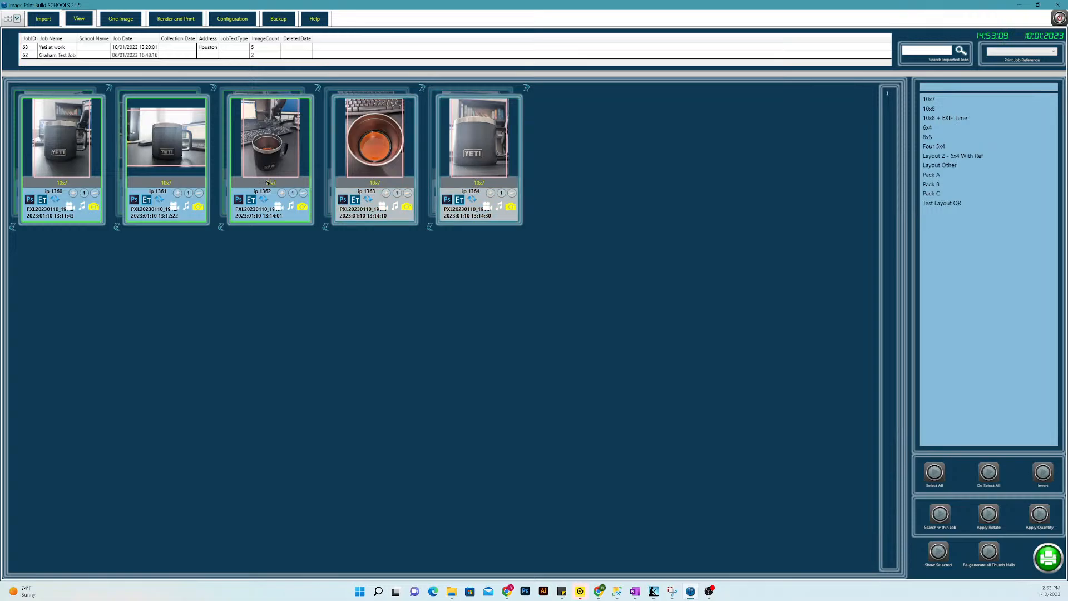
pyautogui.click(167, 182)
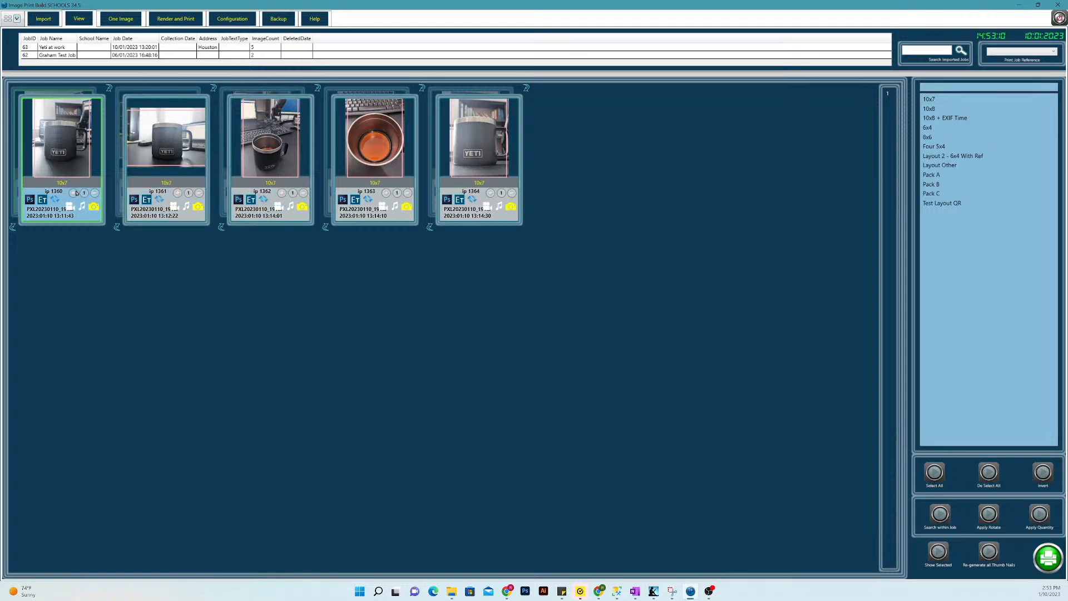
pyautogui.click(77, 193)
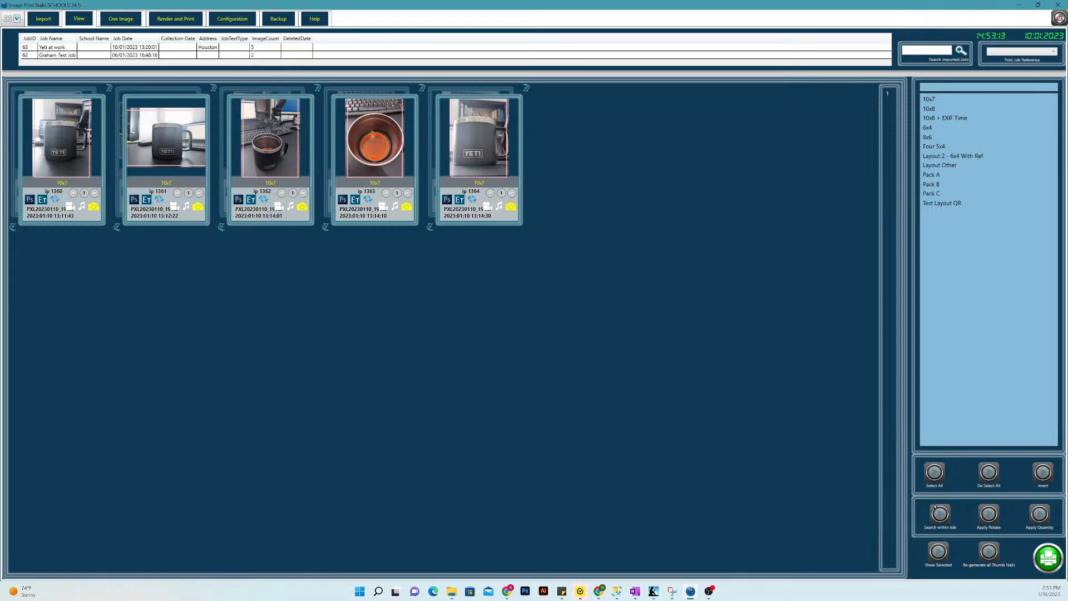
pyautogui.click(935, 471)
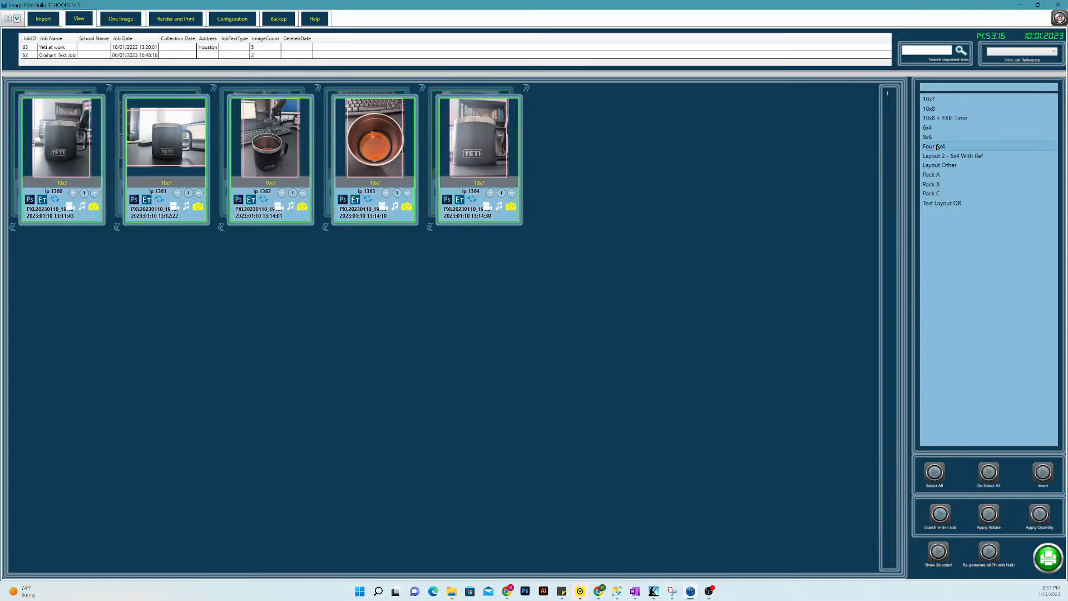
# - Apply the 10x8 layout to all the job's images, deselect them, and set all images back to 10x7
pyautogui.click(931, 110)
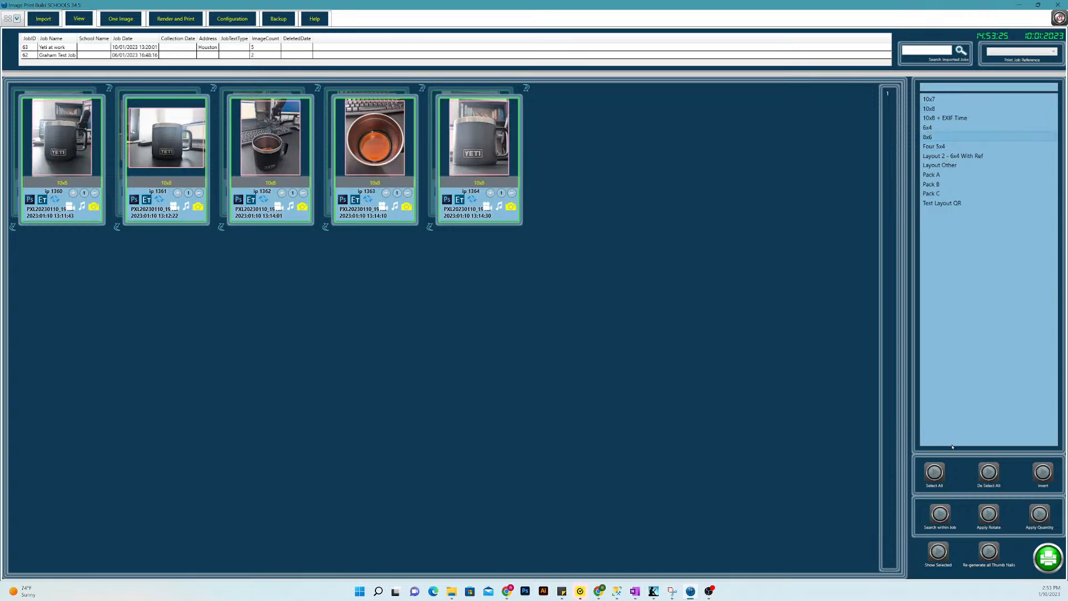
pyautogui.click(987, 472)
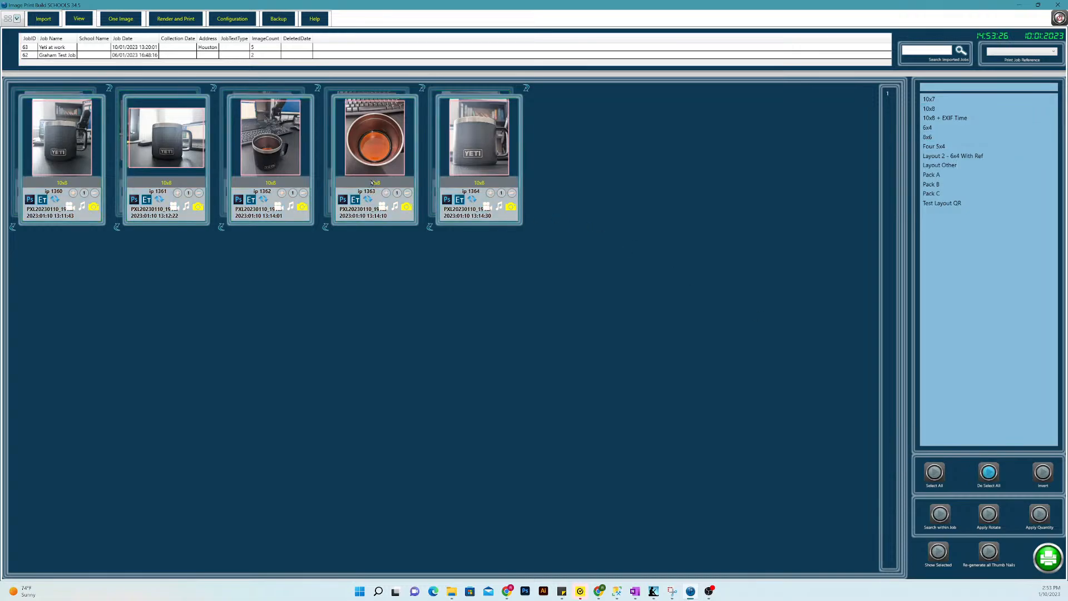
pyautogui.click(929, 100)
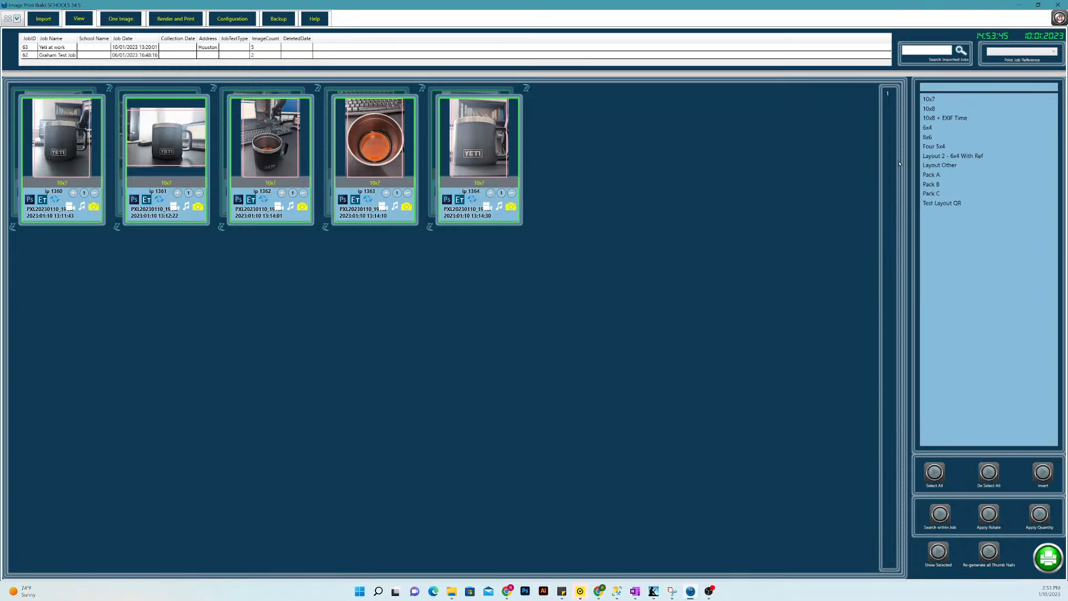
pyautogui.click(936, 99)
# - Create a layout named "anything 6x4" with crop width 6 and crop height 4, and add the 6x4 image part to it
pyautogui.click(213, 20)
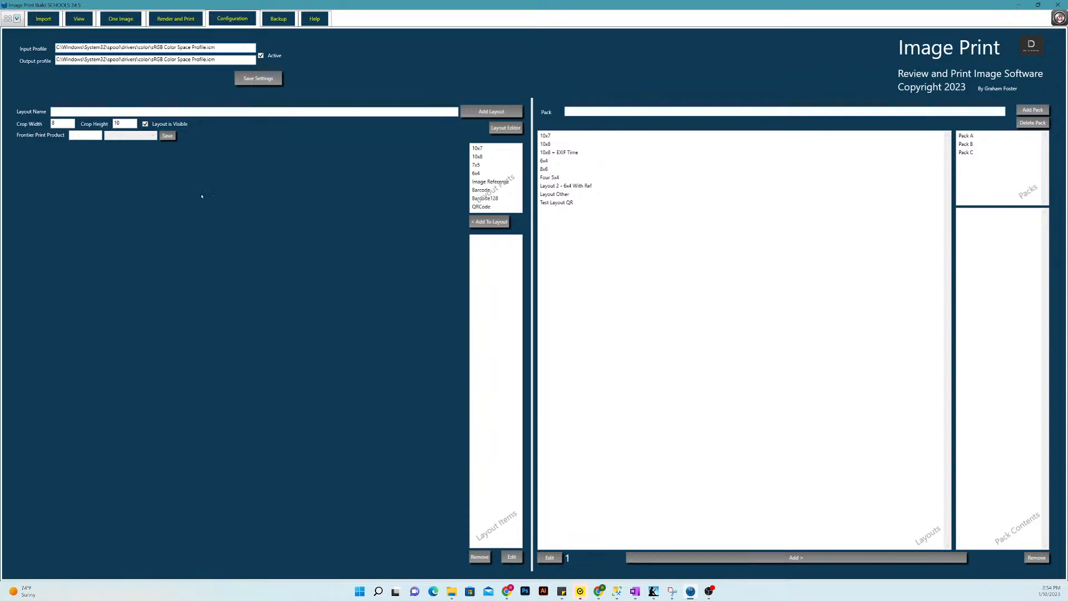
pyautogui.click(340, 110)
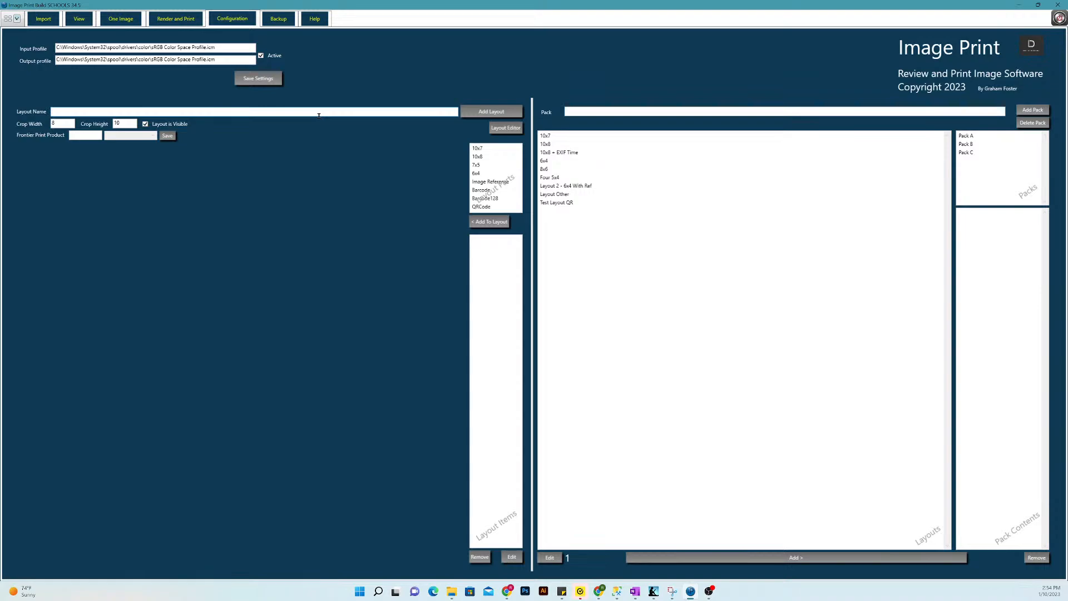
pyautogui.write('anything 6x4')
pyautogui.doubleClick(119, 122)
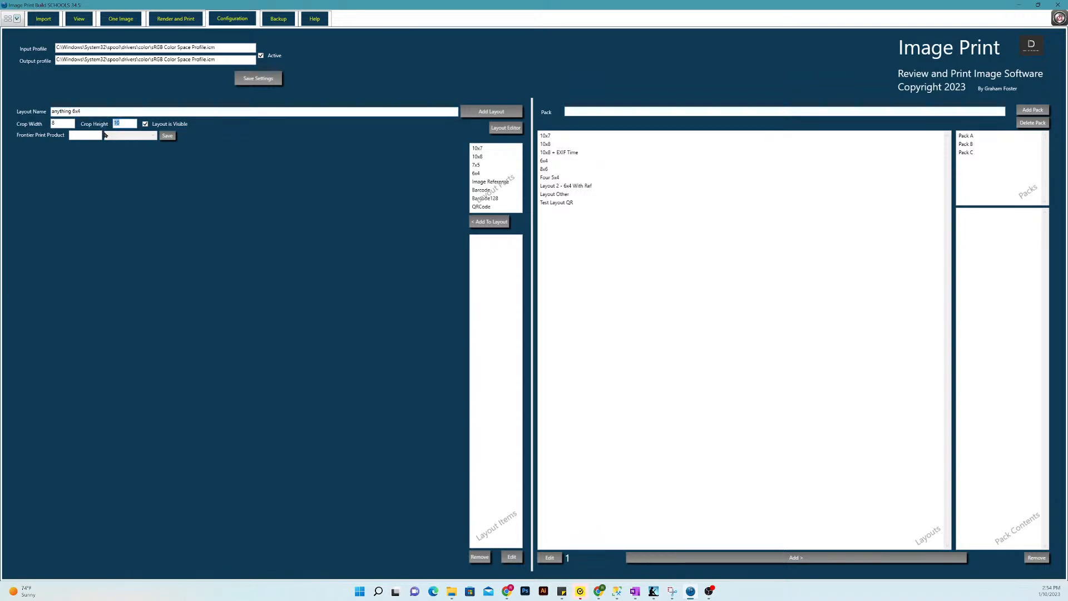
pyautogui.write('4')
pyautogui.click(482, 112)
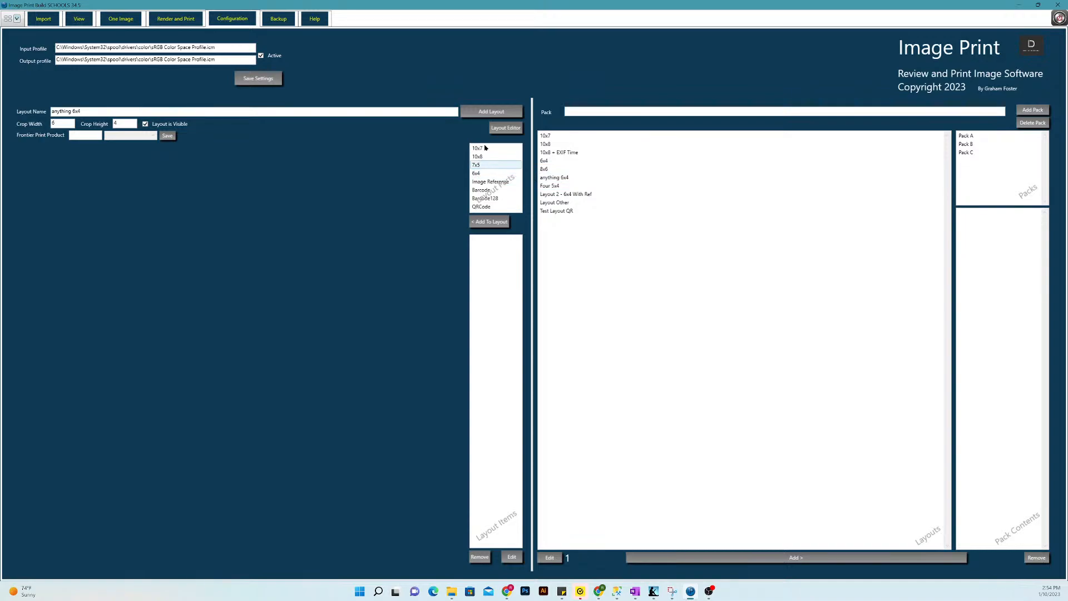
pyautogui.click(489, 176)
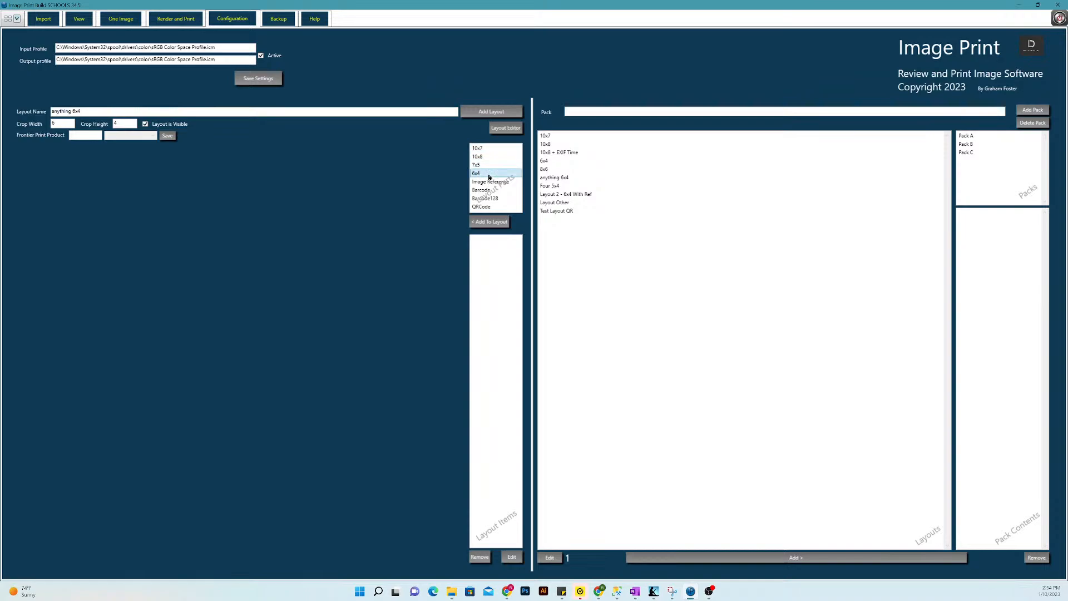
pyautogui.click(492, 225)
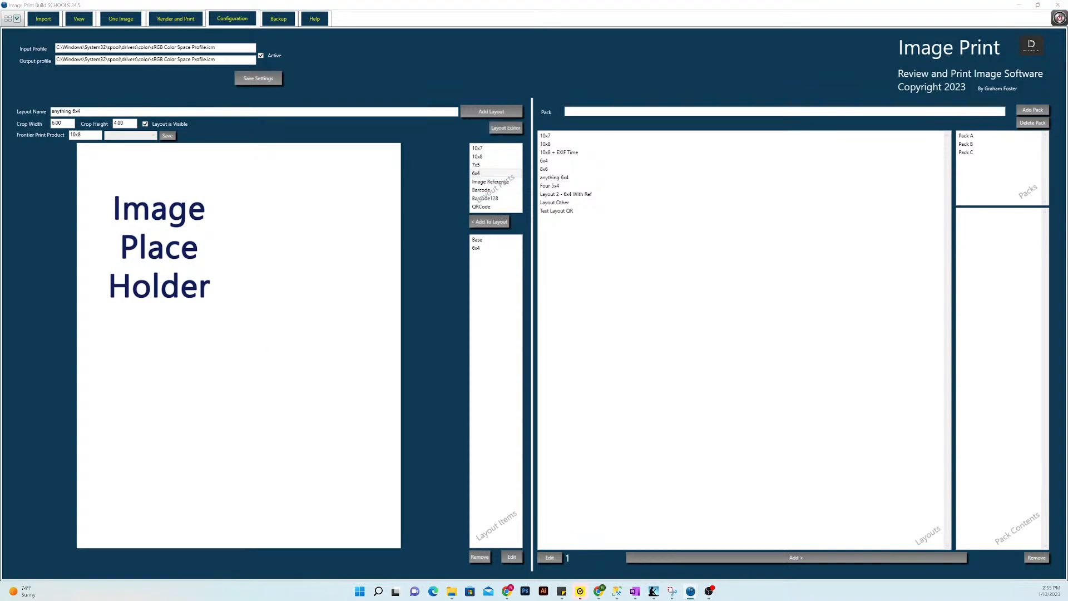
# - In the layout editor, place a Barcode128 and an image reference below the image placeholder
pyautogui.moveTo(269, 329); pyautogui.dragTo(535, 179)
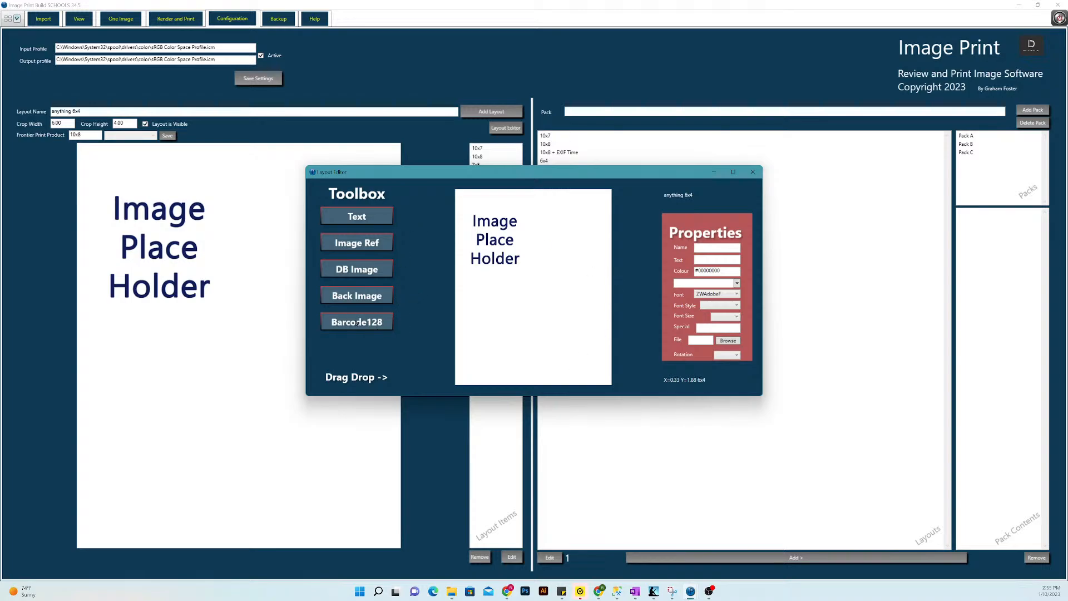
pyautogui.moveTo(356, 323); pyautogui.dragTo(471, 344)
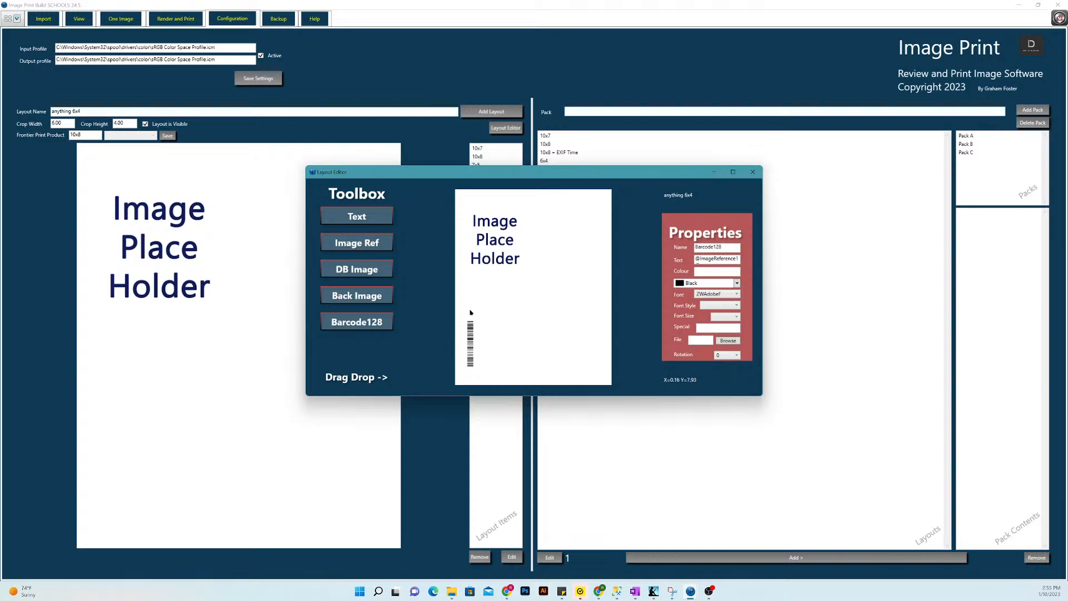
pyautogui.click(470, 313)
# - Send the image placeholder to the back of the layout and close the layout editor
pyautogui.rightClick(478, 248)
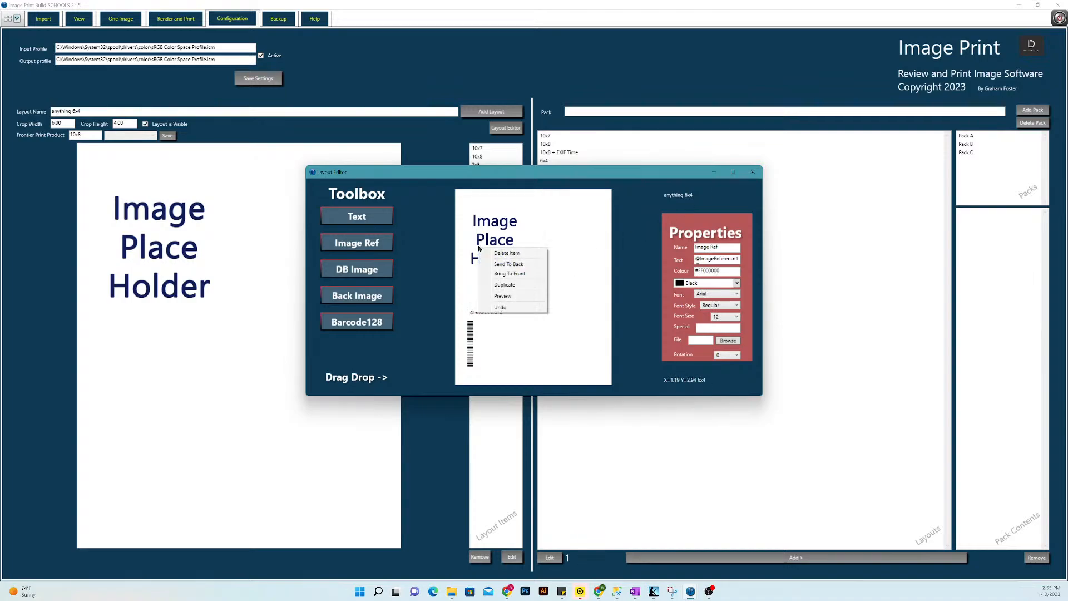
pyautogui.click(511, 266)
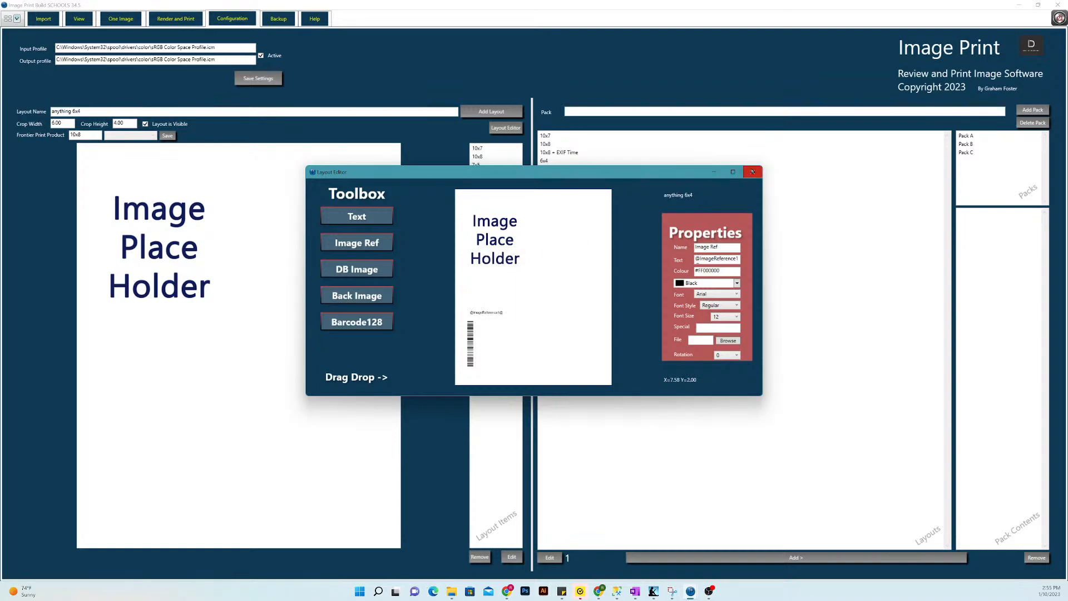
pyautogui.click(754, 172)
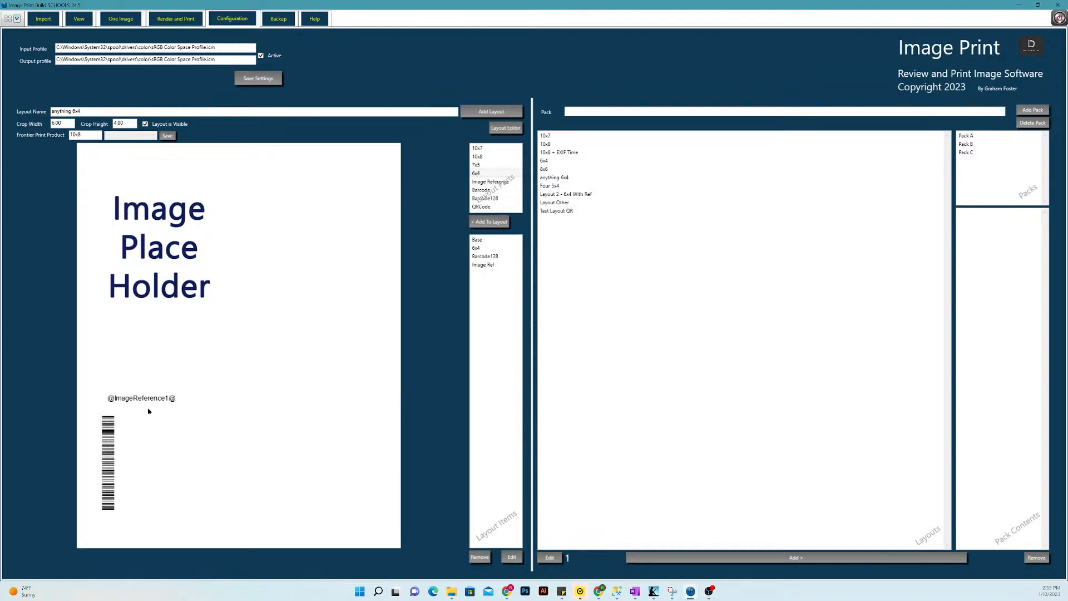
# - Add a QRCode to the "anything 6x4" layout and move it below the image placeholder, beside the barcode
pyautogui.click(481, 207)
pyautogui.click(483, 223)
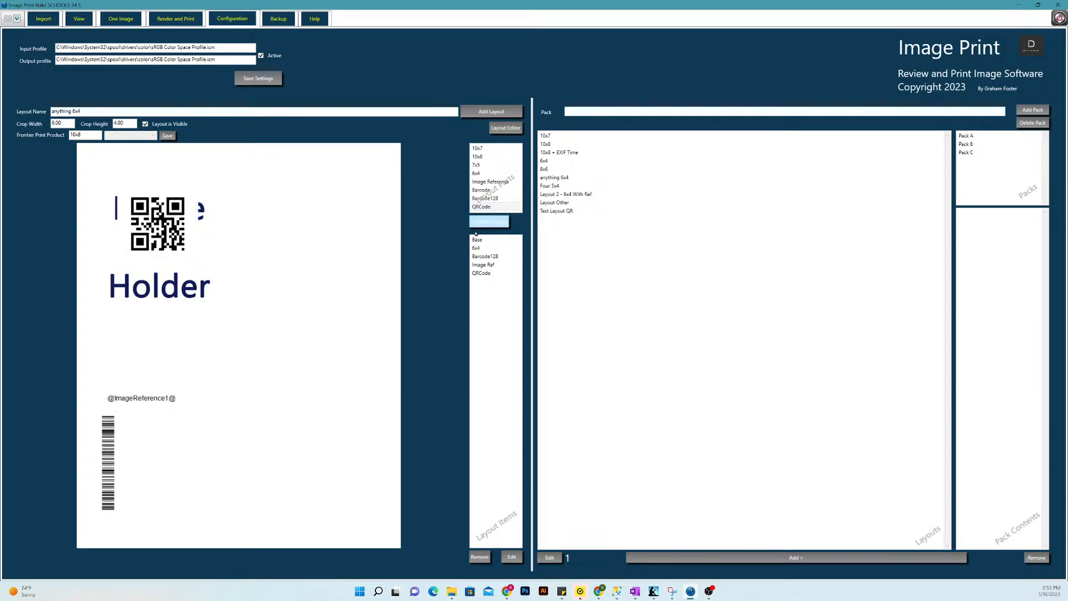
pyautogui.click(508, 129)
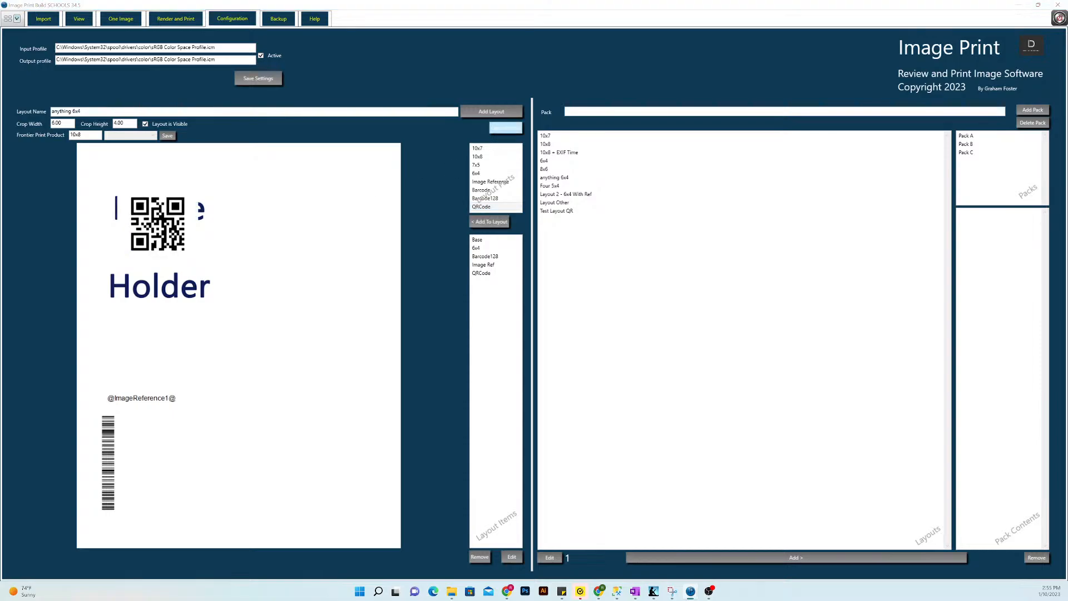
pyautogui.moveTo(651, 274); pyautogui.dragTo(649, 228)
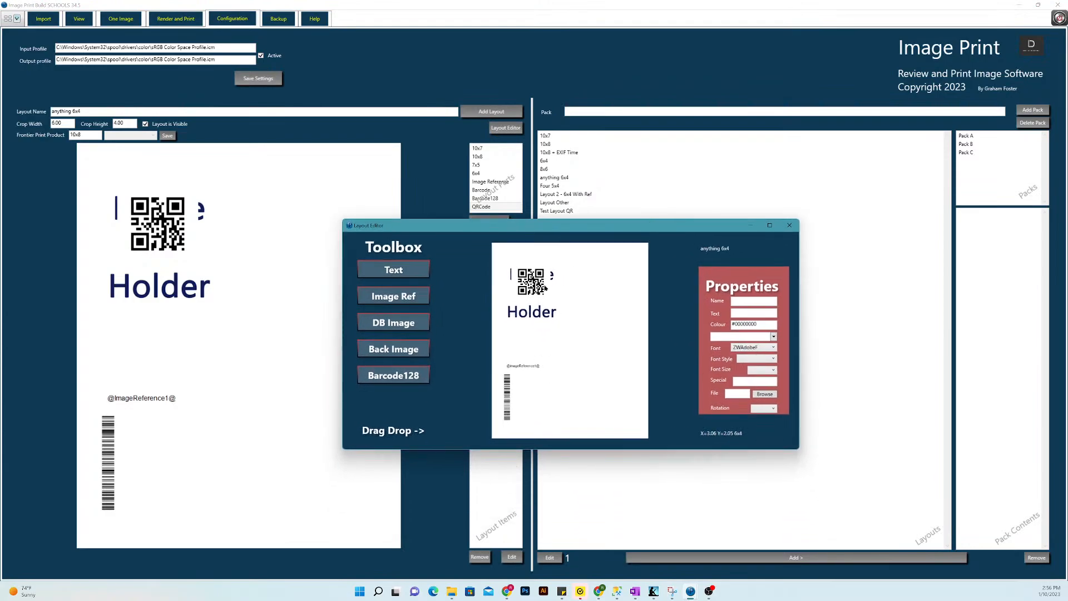
pyautogui.moveTo(543, 398); pyautogui.dragTo(541, 396)
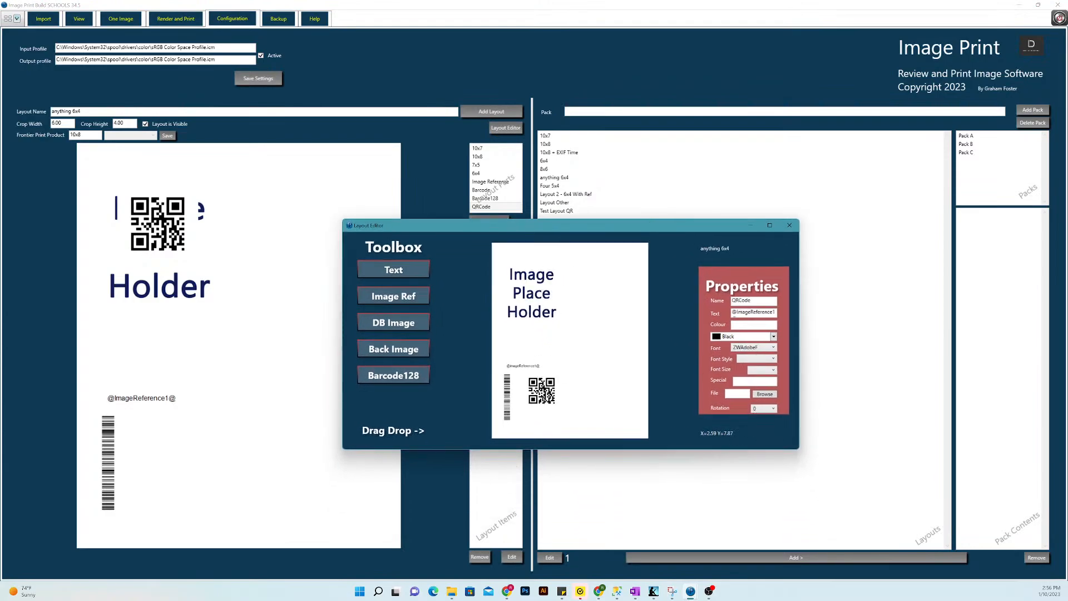
pyautogui.click(789, 225)
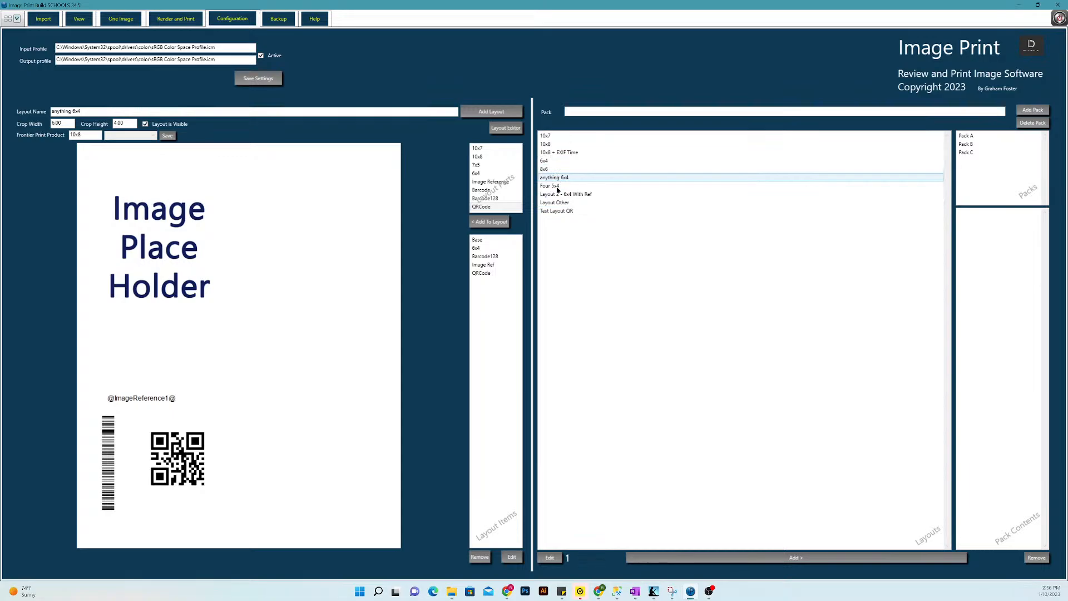
# - Apply the "anything 6x4" layout to all selected images of the job
pyautogui.click(87, 19)
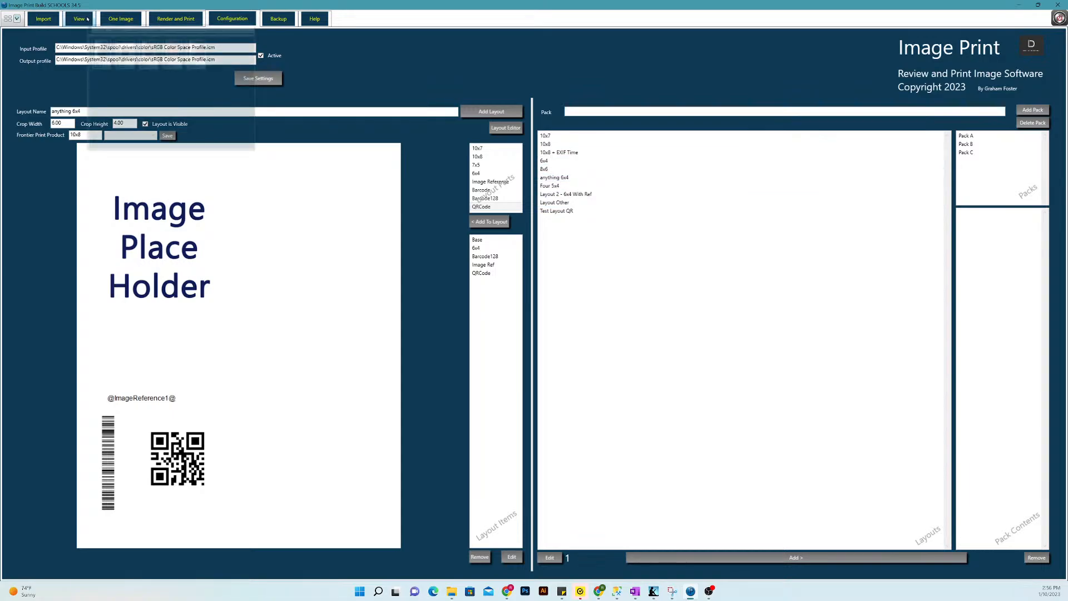
pyautogui.click(104, 38)
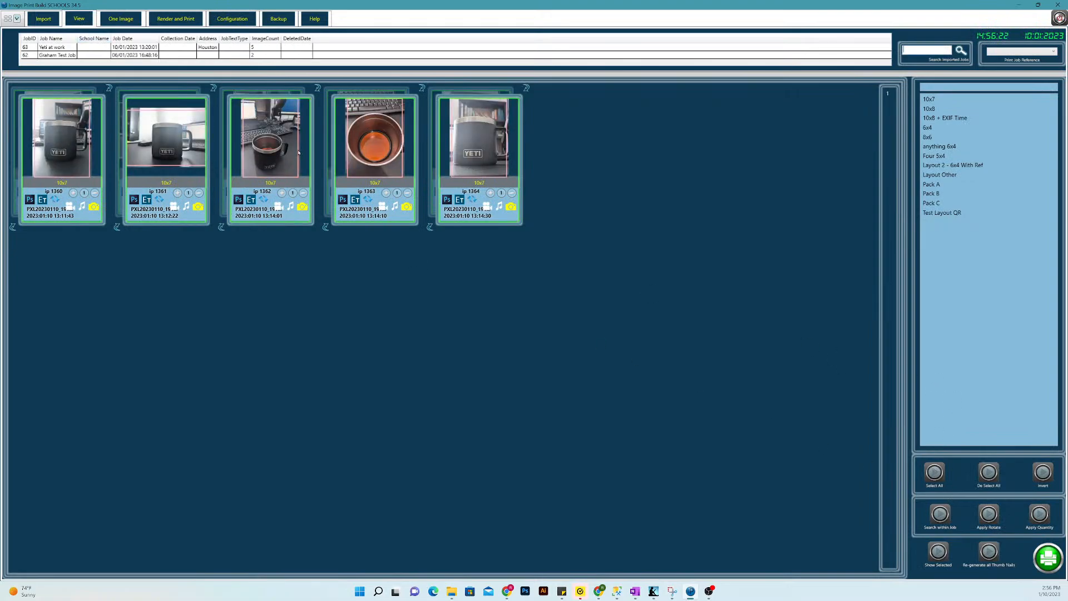
pyautogui.click(961, 148)
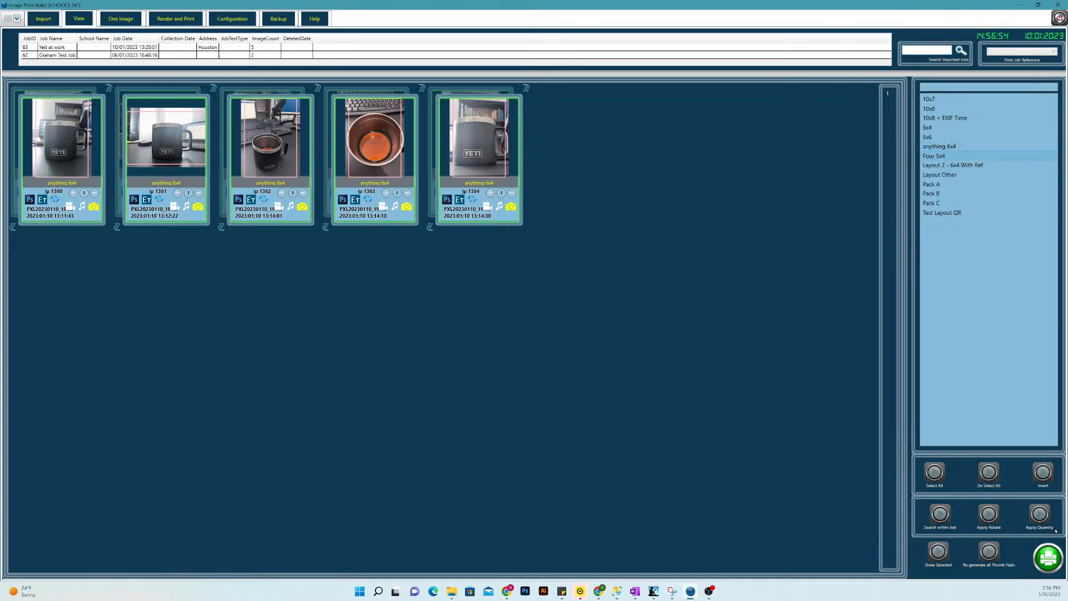
# - Create a print job for the selected images using the Frontier A print queue and Medium priority
pyautogui.click(1048, 560)
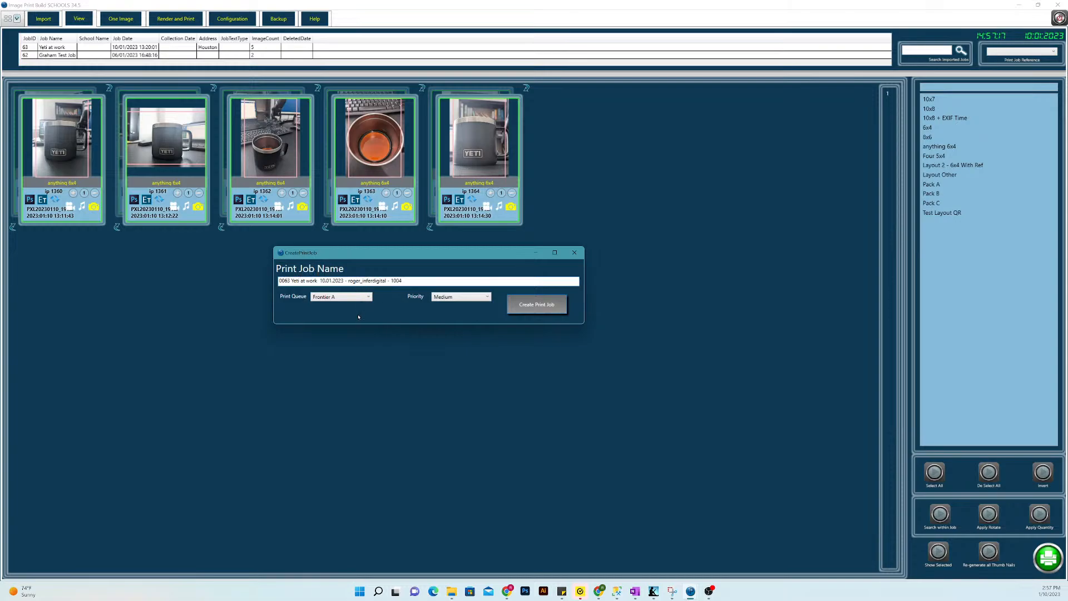
pyautogui.click(364, 298)
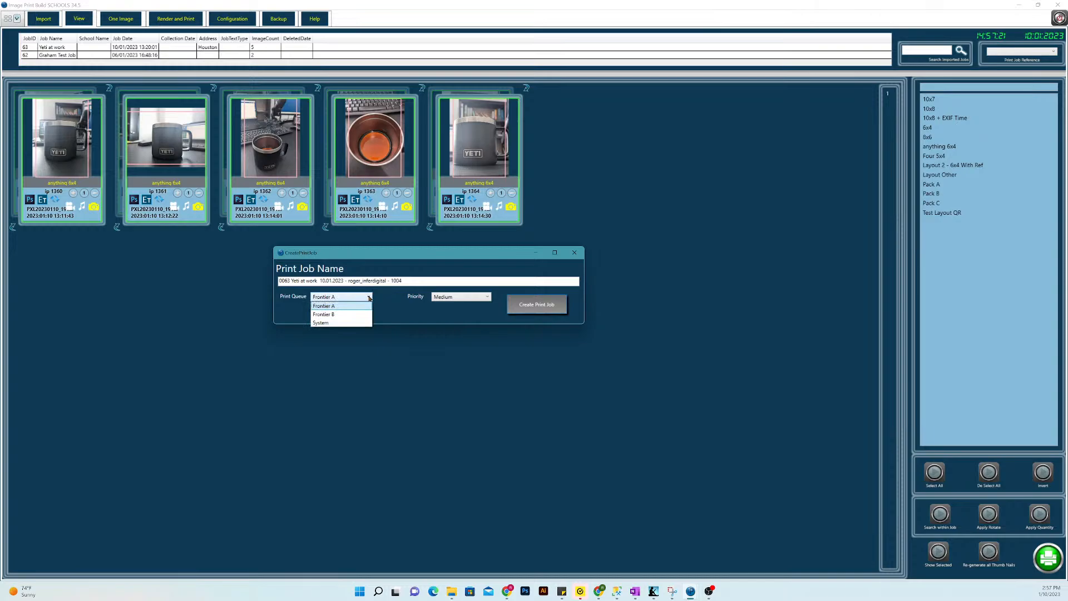
pyautogui.click(368, 298)
pyautogui.click(484, 297)
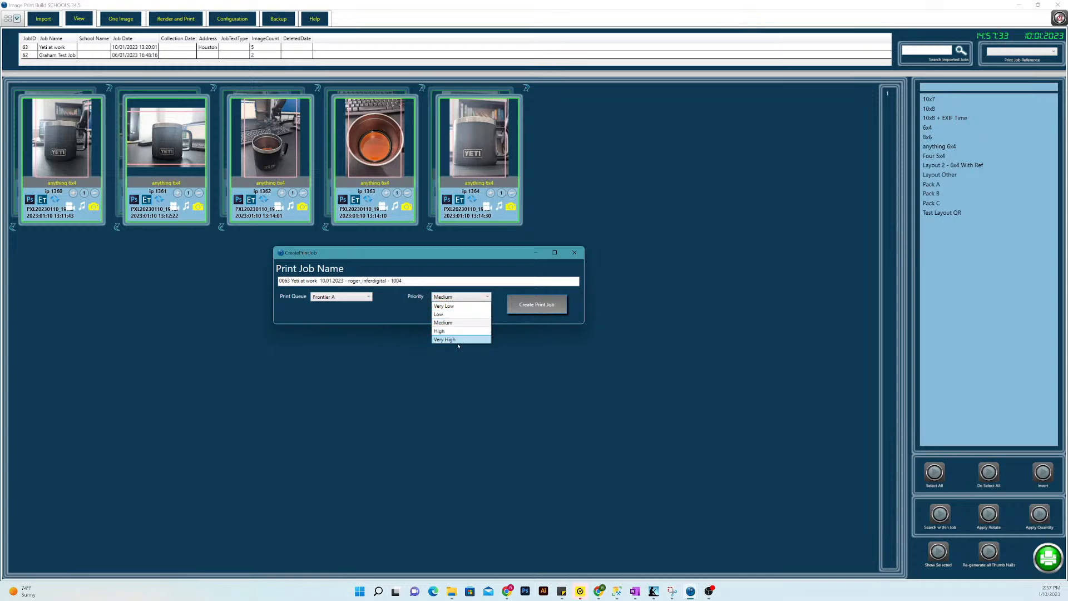
pyautogui.click(481, 299)
pyautogui.click(522, 303)
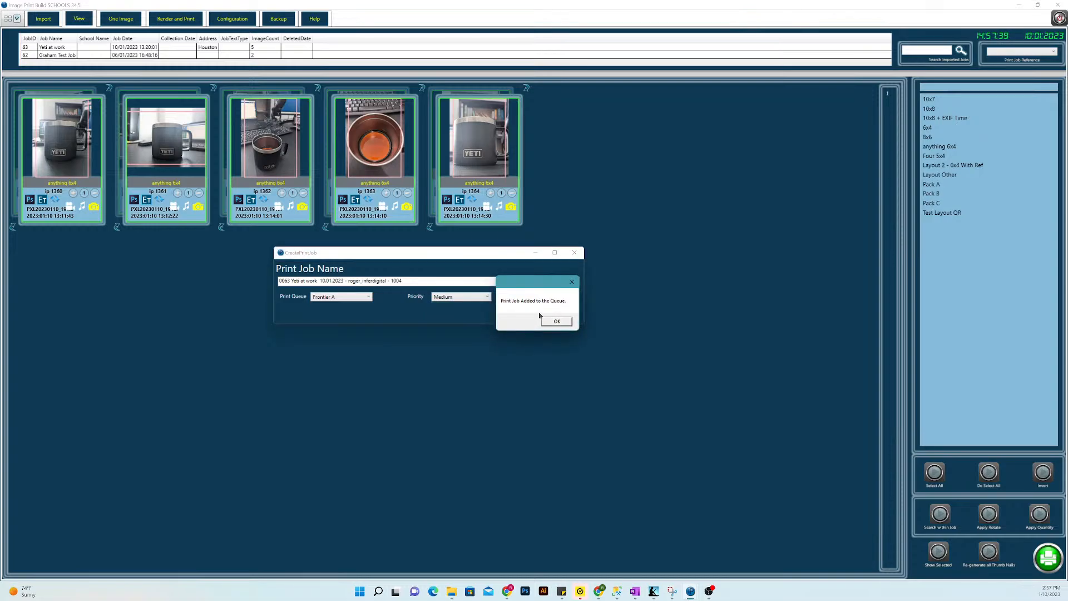
pyautogui.click(553, 321)
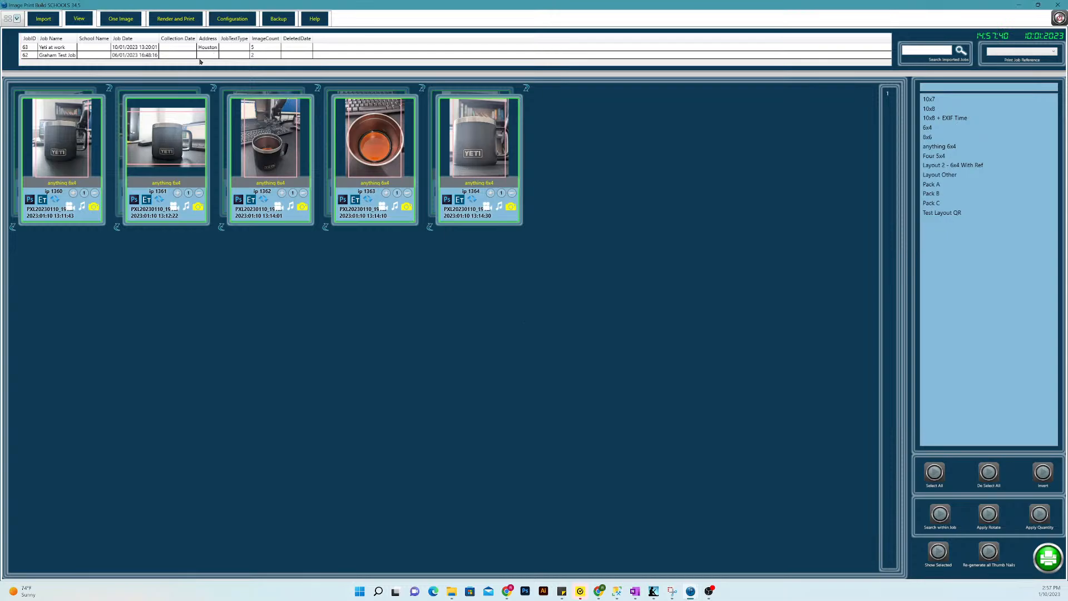
# - Render the queued "Yeti at work" print job from the Frontier A print queue
pyautogui.click(175, 20)
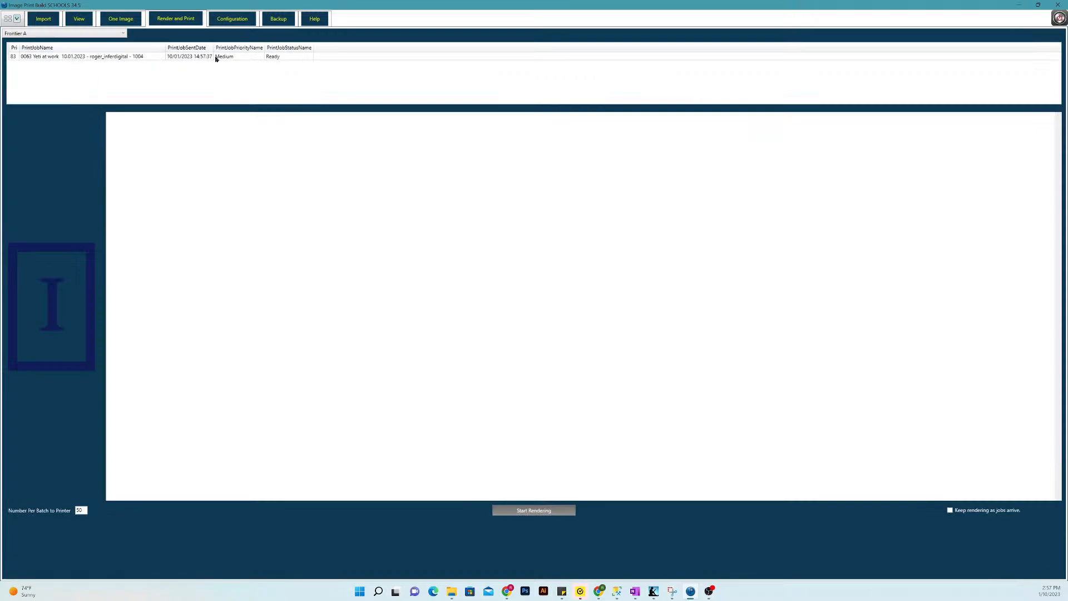
pyautogui.click(272, 57)
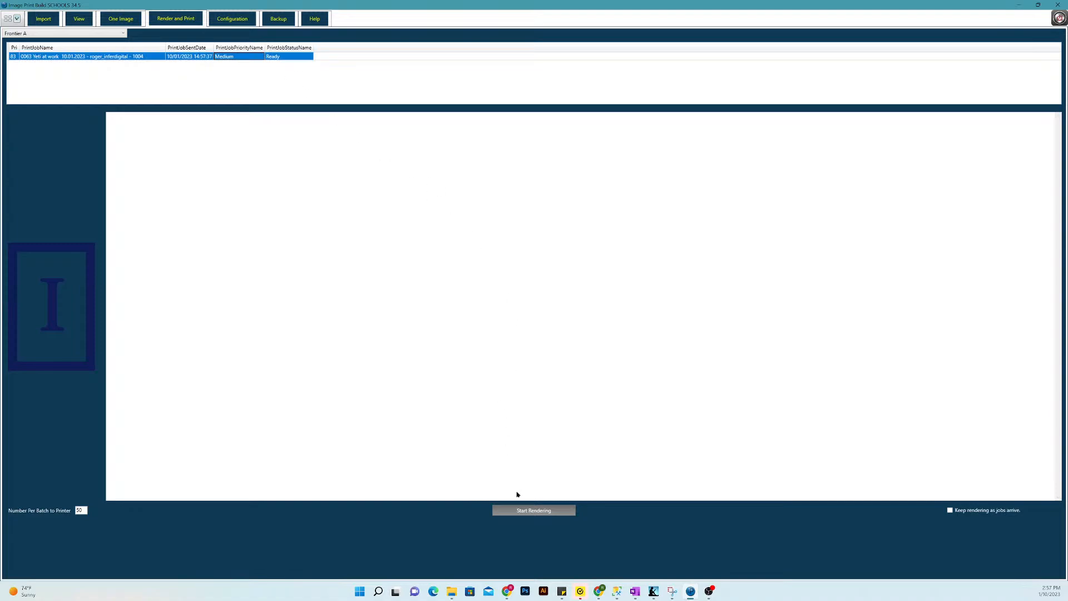
pyautogui.click(534, 509)
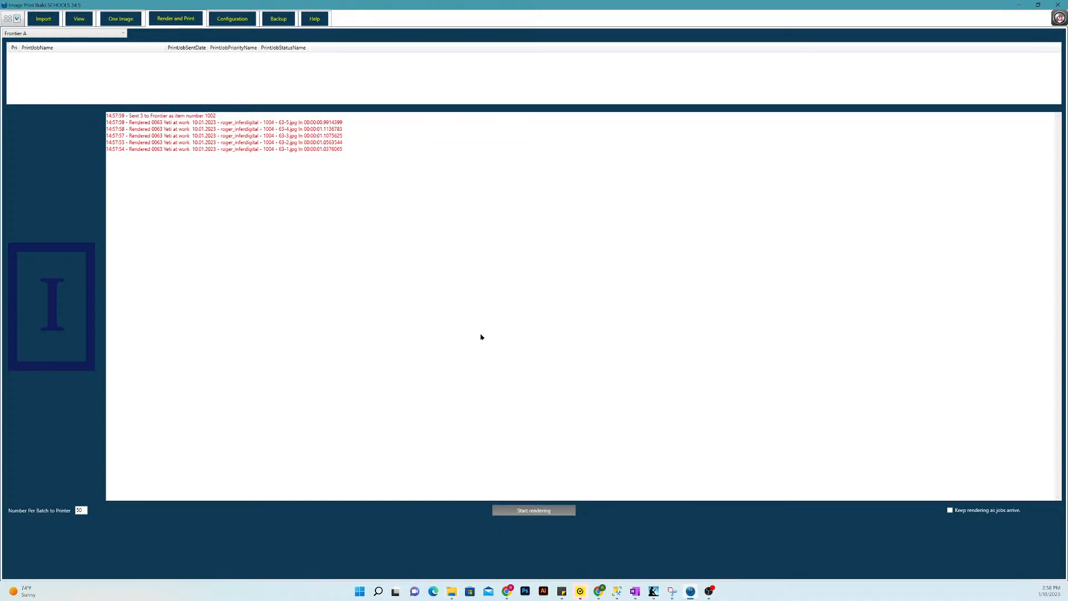
# - Switch to File Explorer, view the rendered image 63-1 in the C8Spool folder 1002, and put the viewer and folder window away
pyautogui.click(451, 592)
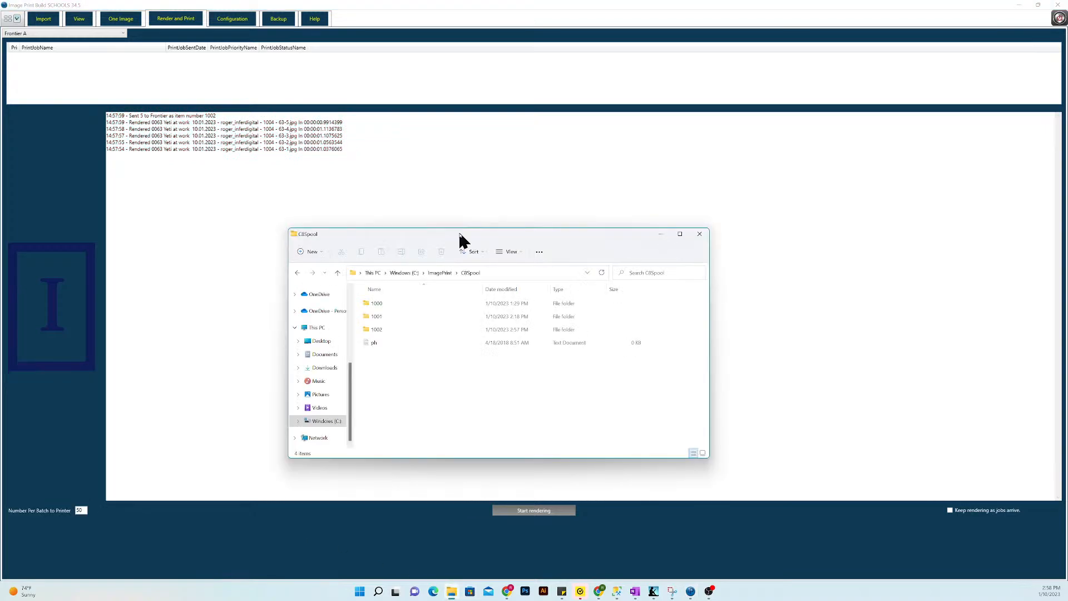
pyautogui.doubleClick(384, 329)
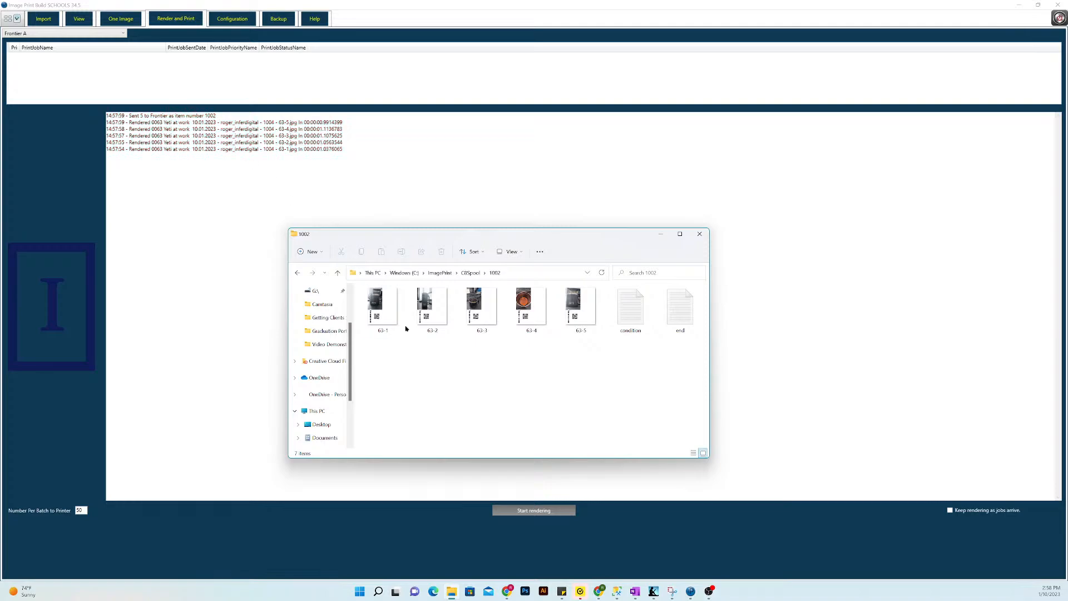
pyautogui.click(338, 272)
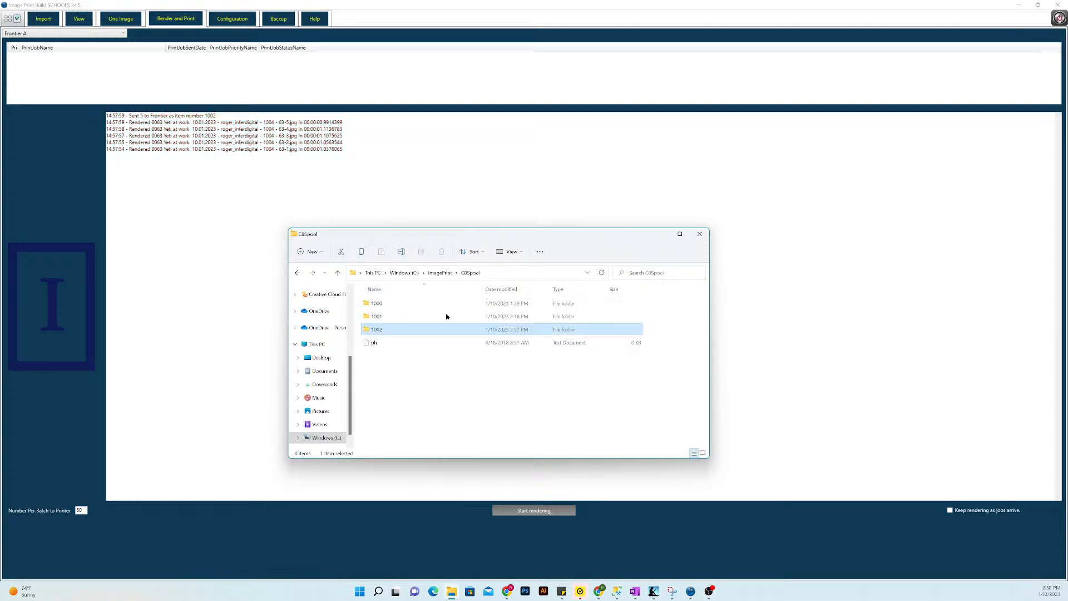
pyautogui.doubleClick(391, 331)
pyautogui.click(386, 304)
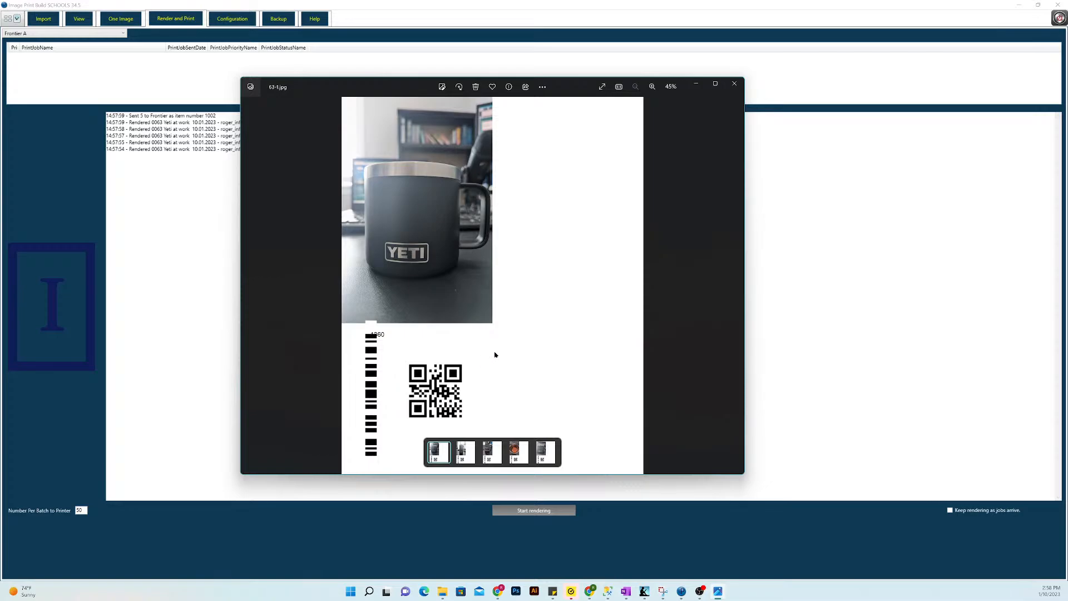
pyautogui.click(734, 83)
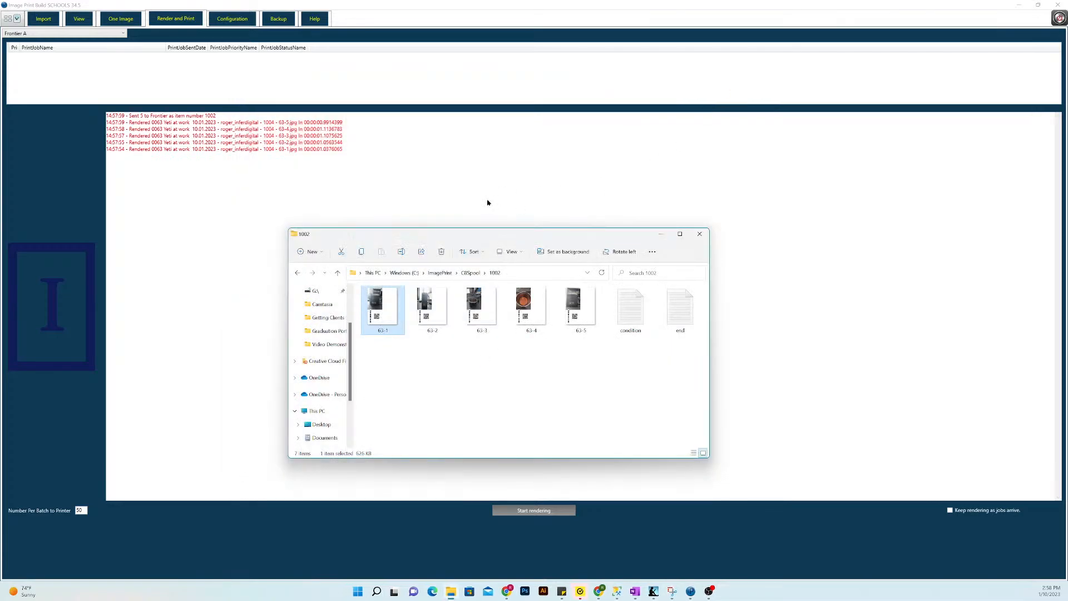
pyautogui.click(662, 234)
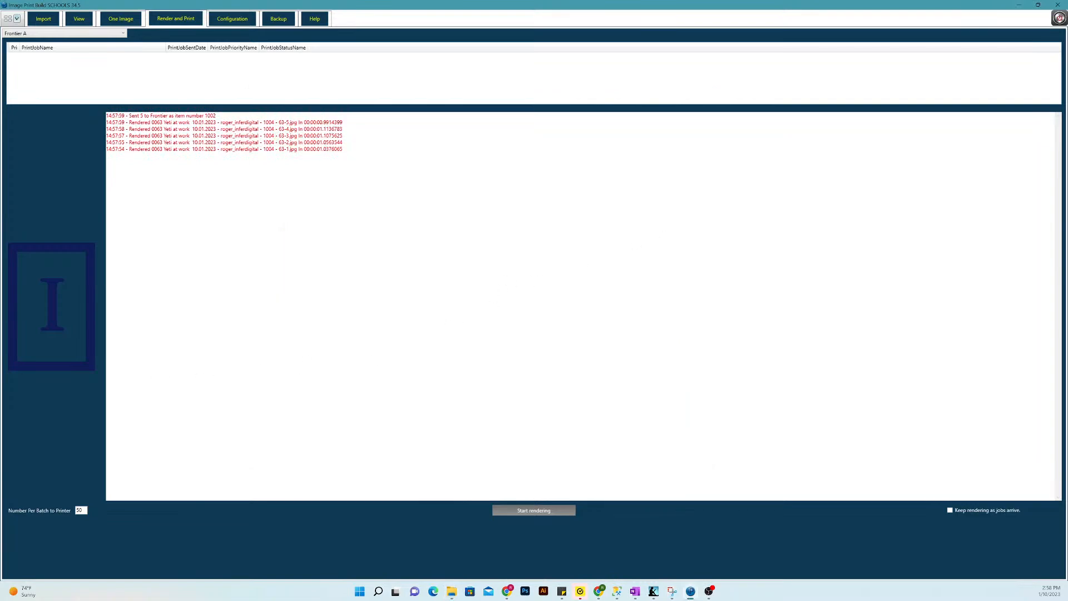